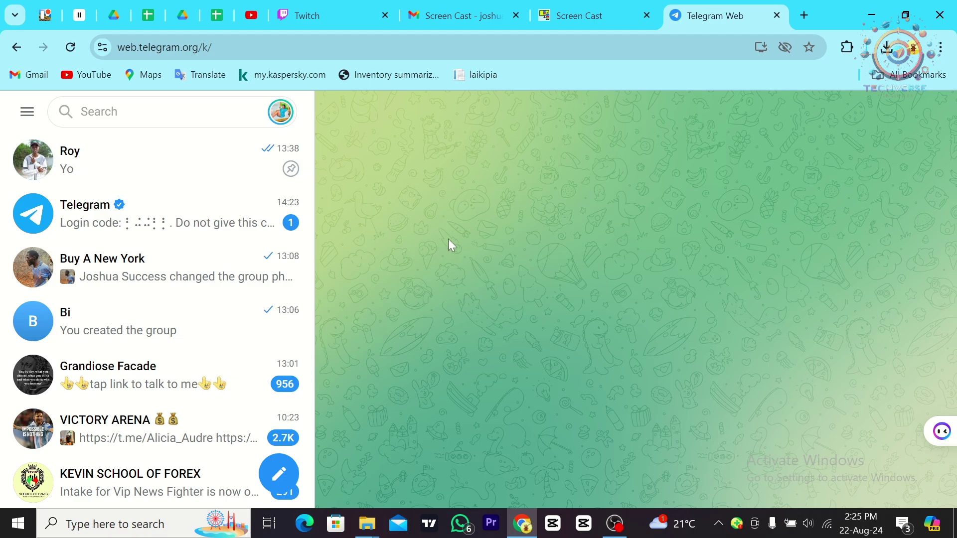
Open the 'Buy A New York' group chat from the chat list
click(196, 275)
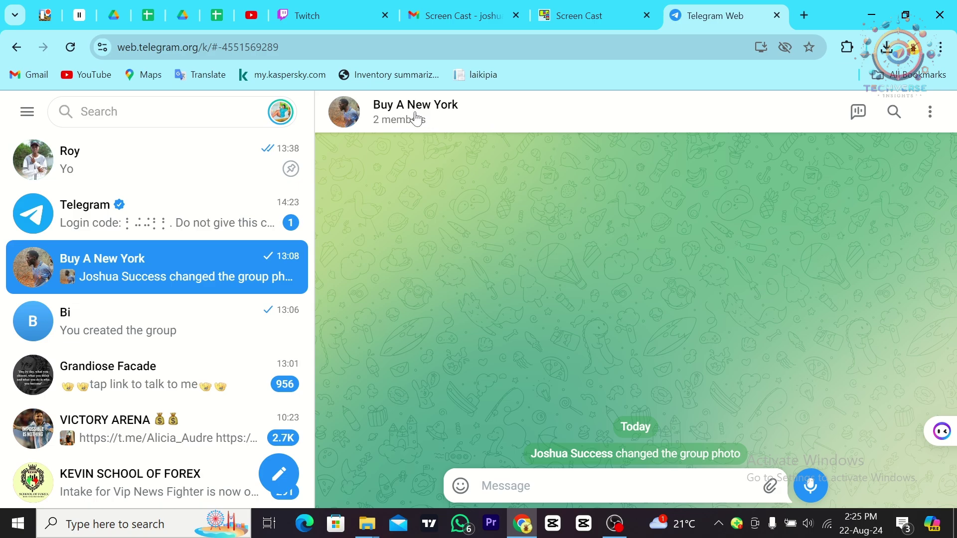
Open the 'Buy A New York' Group Info, dismissing the notification prompt, to show its two members
click(401, 121)
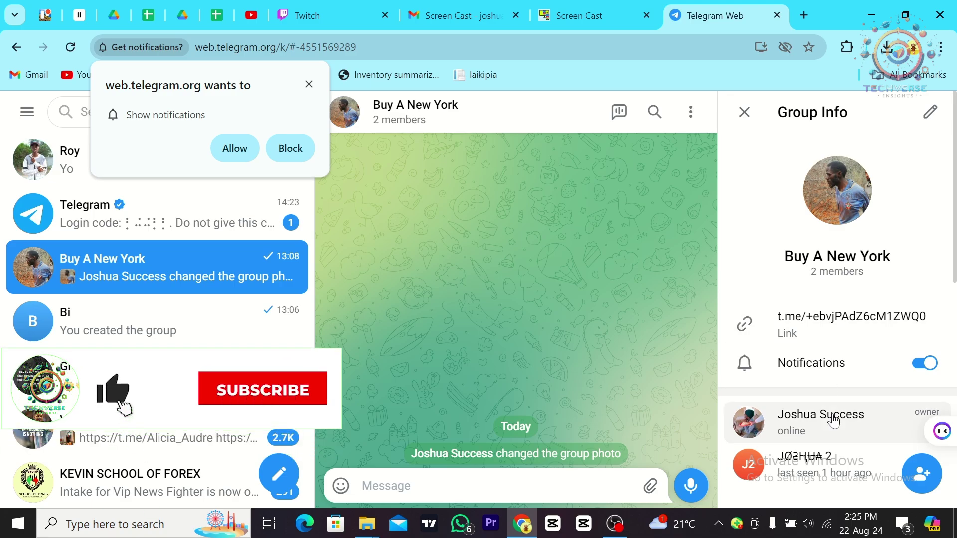
scroll(834, 422, down, 3)
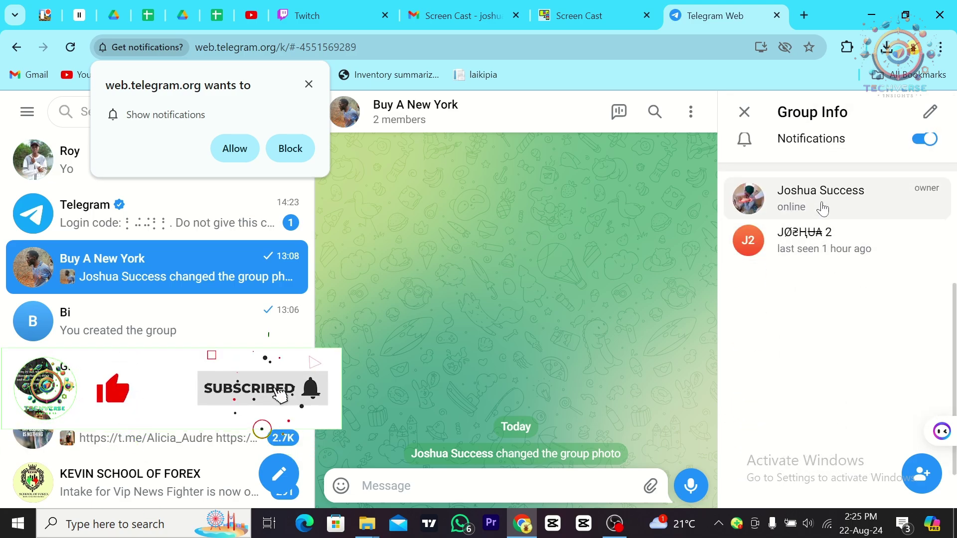
click(309, 84)
click(744, 112)
click(931, 112)
click(571, 123)
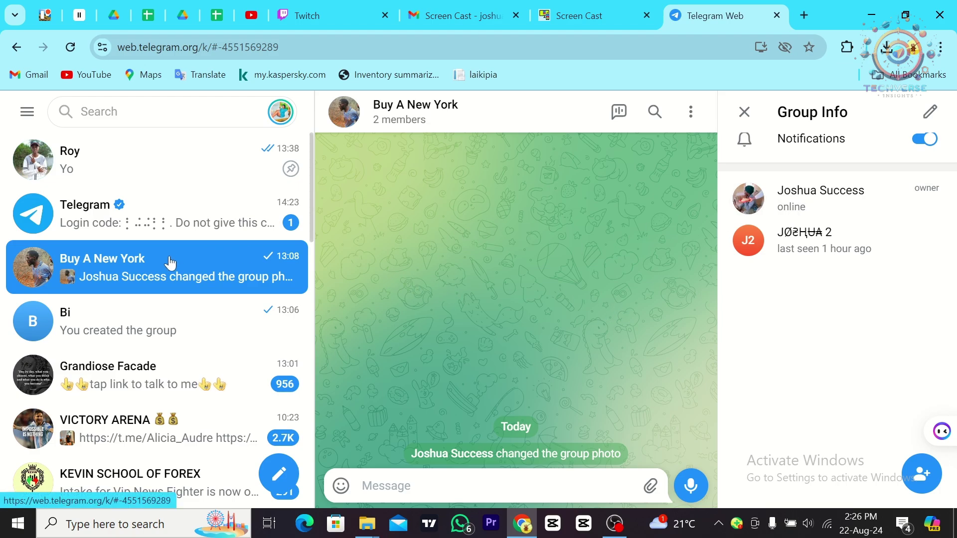
Open VICTORY ARENA's Channel Info (33,314 subscribers), view its photo, then jump to the pinned client video
click(165, 425)
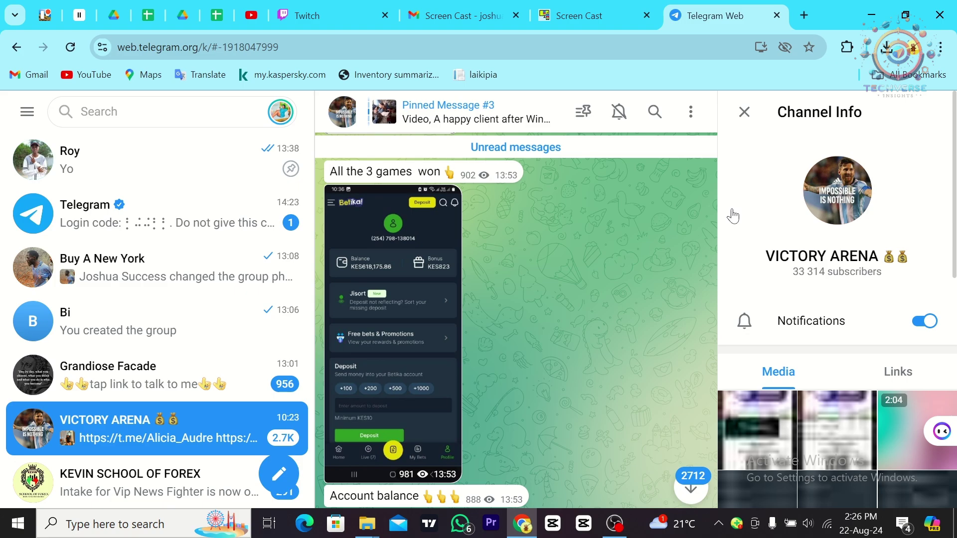
scroll(840, 274, up, 2)
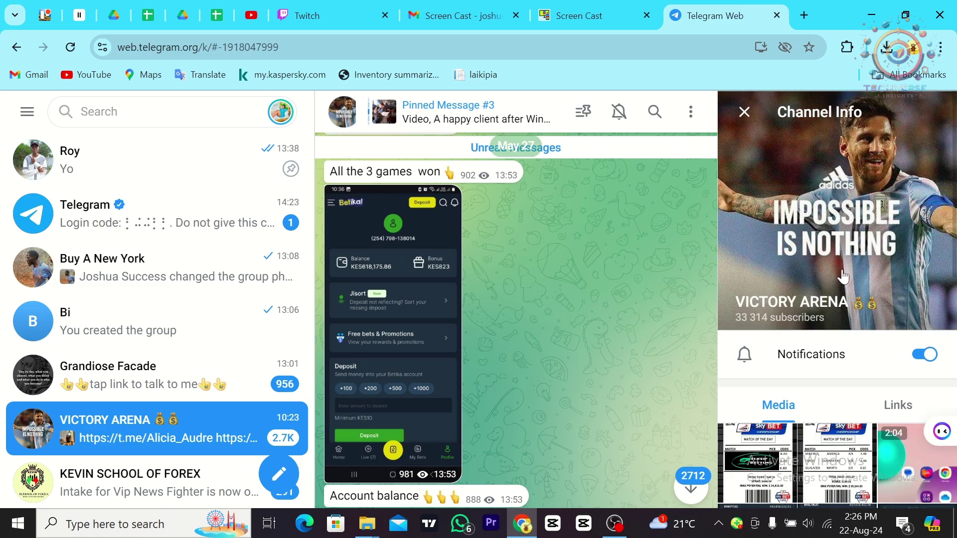
scroll(837, 312, down, 3)
scroll(796, 322, up, 3)
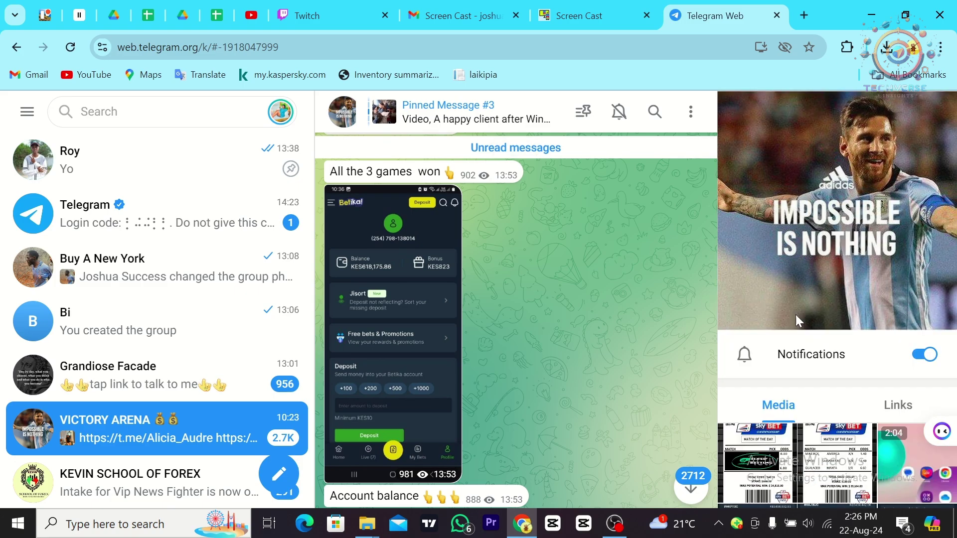
click(796, 322)
click(92, 107)
click(515, 110)
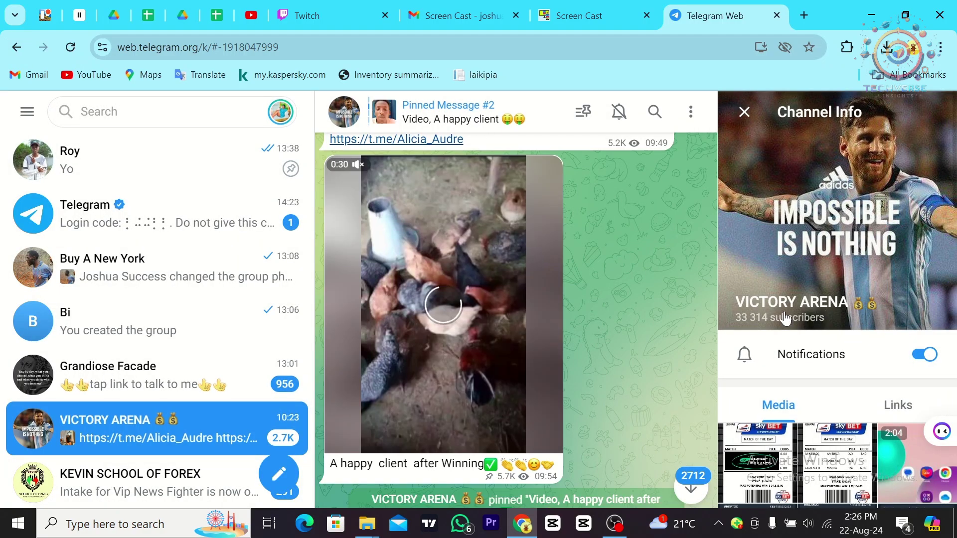
scroll(849, 340, down, 2)
scroll(848, 340, down, 3)
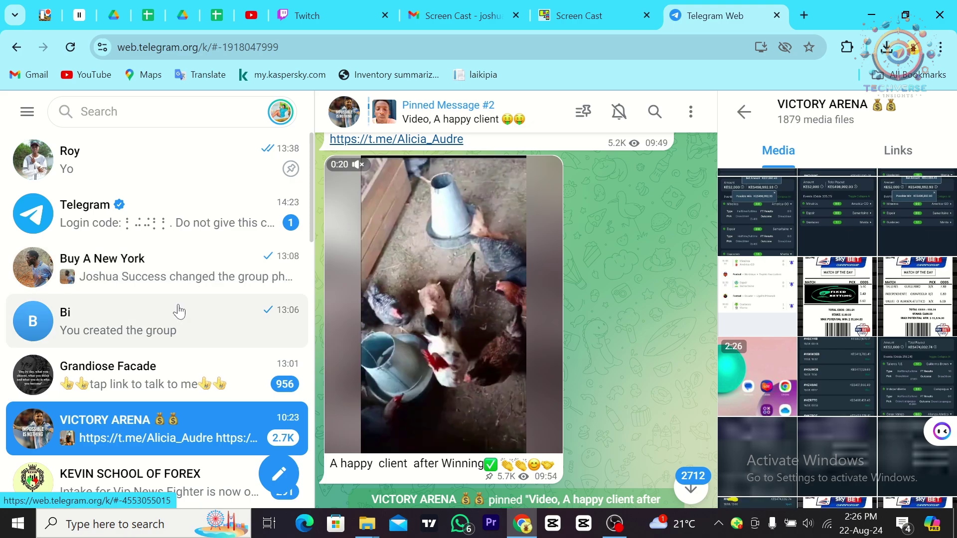
scroll(839, 280, up, 5)
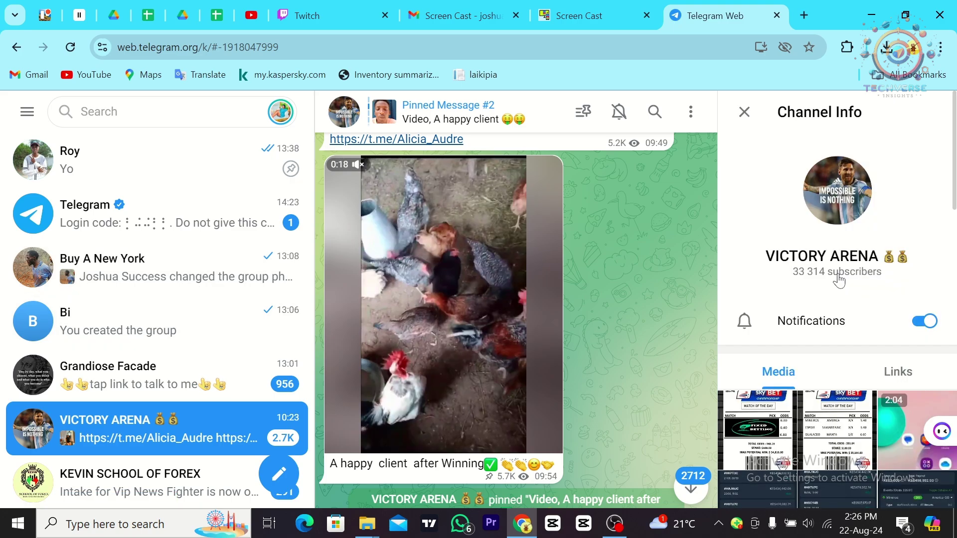